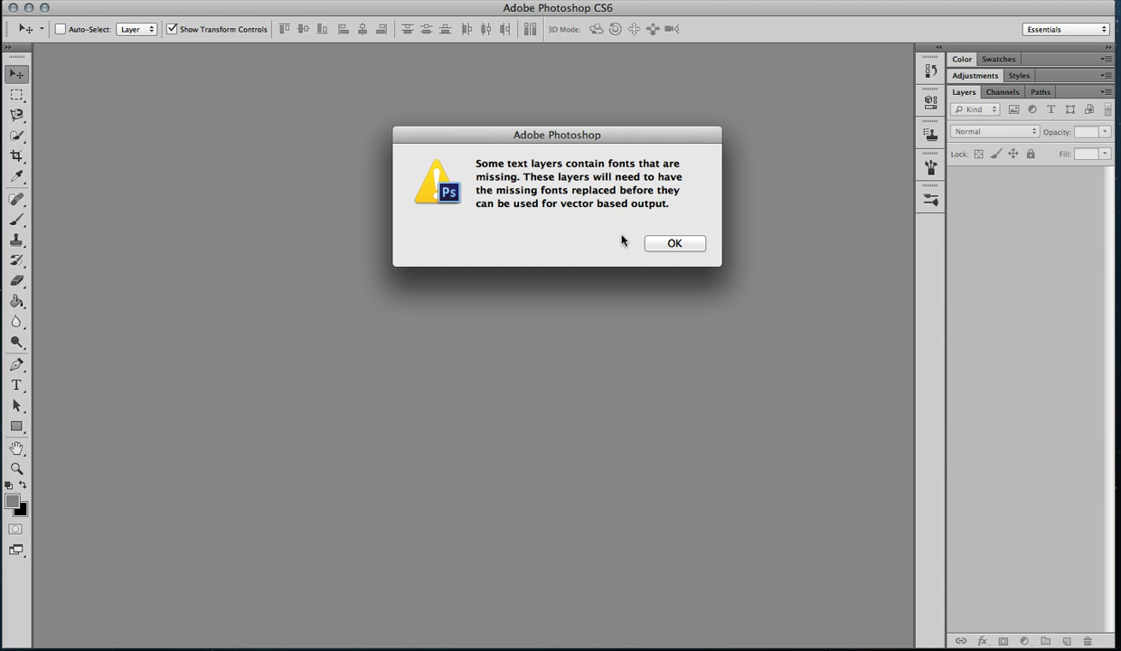
Step: Dismiss the missing-fonts warning to open the dental banner template
click(666, 244)
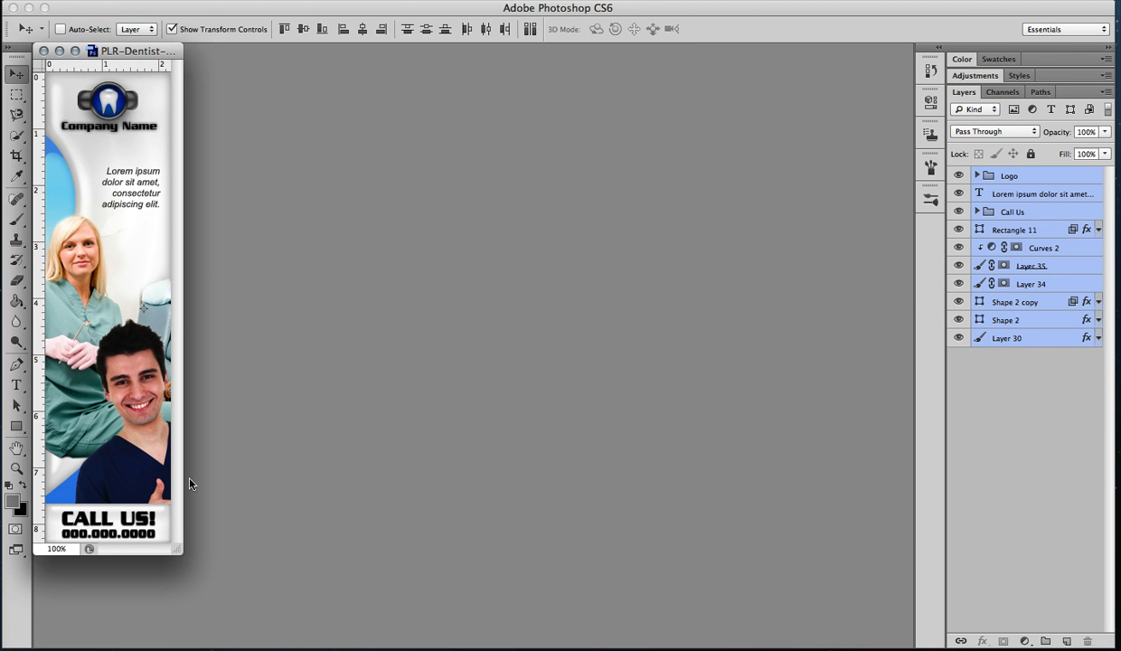
Step: Expand the Logo and Call Us groups and select the Company Name layer
click(976, 175)
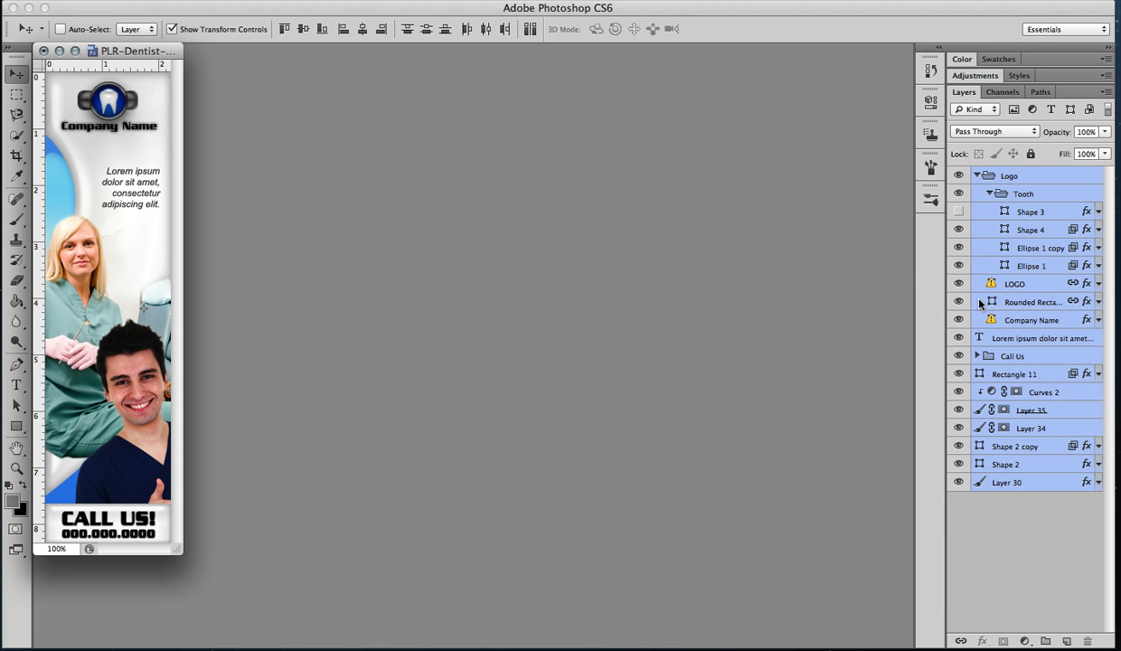
click(977, 356)
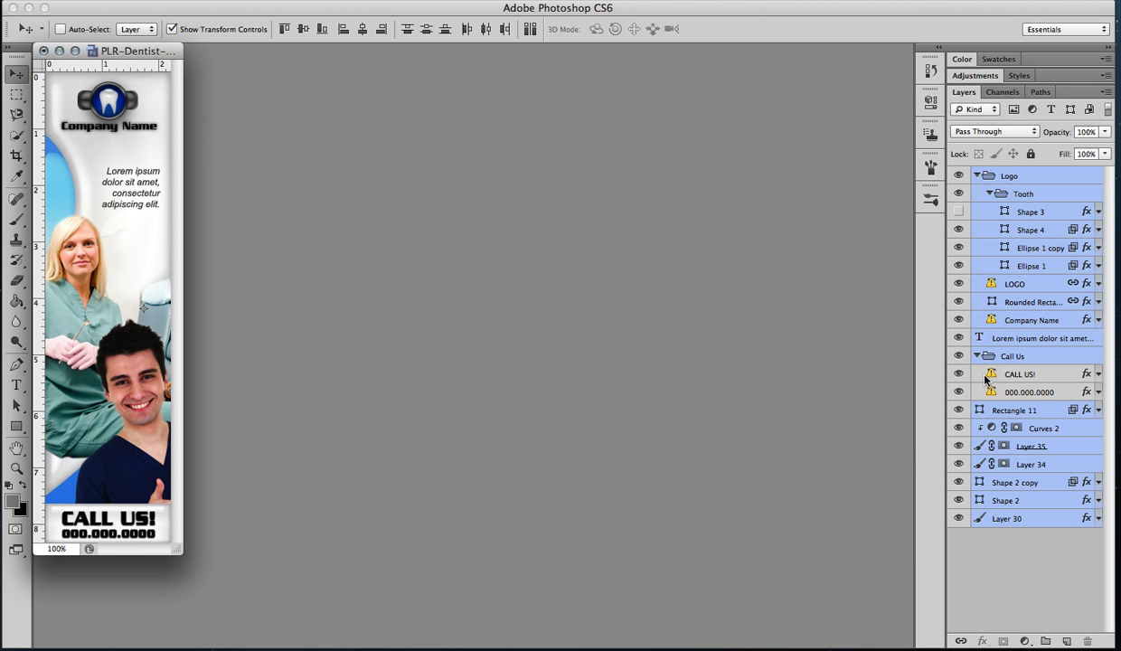
click(1008, 321)
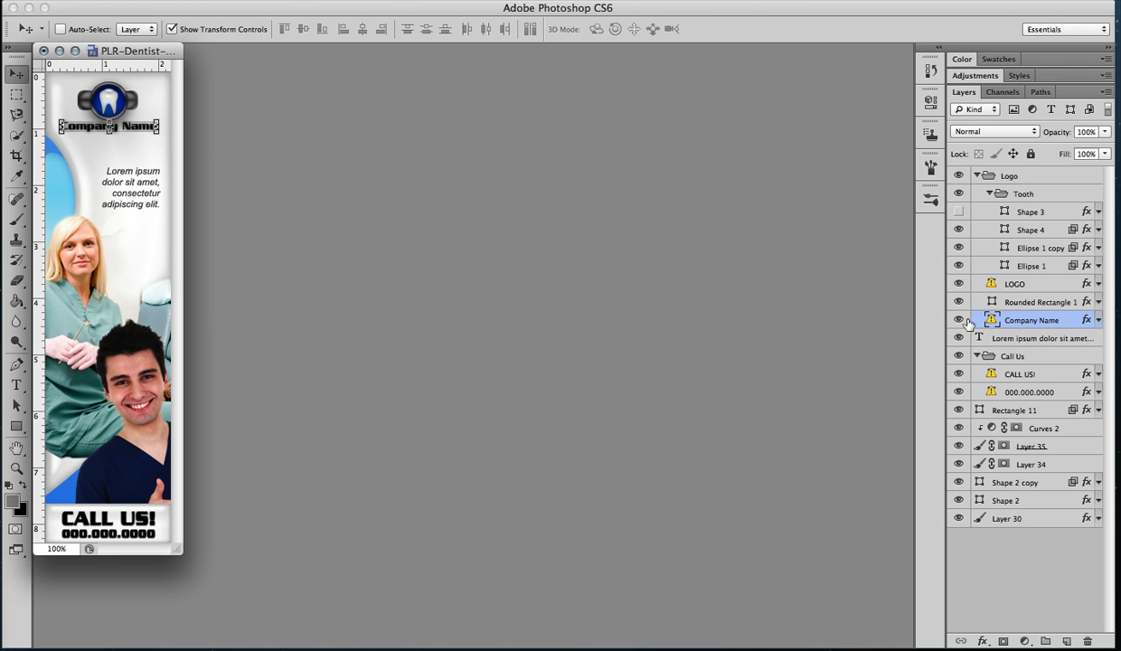
Step: Retype the Company Name heading as 'Main Street Dental' in Rockwell Extra Bold
click(16, 387)
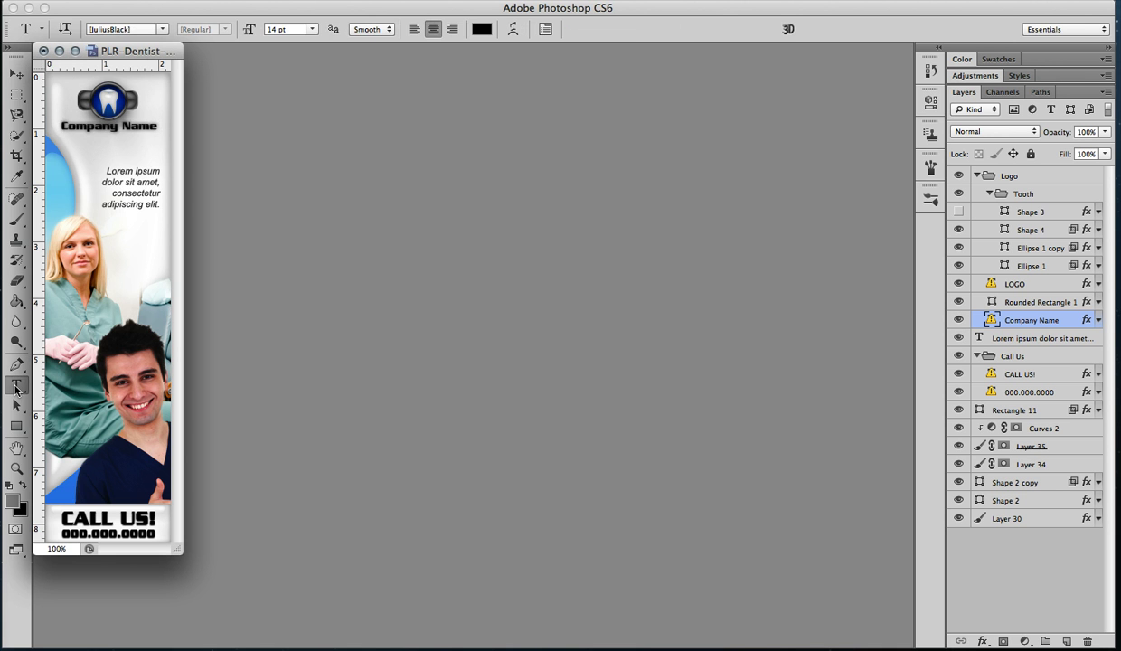
click(84, 127)
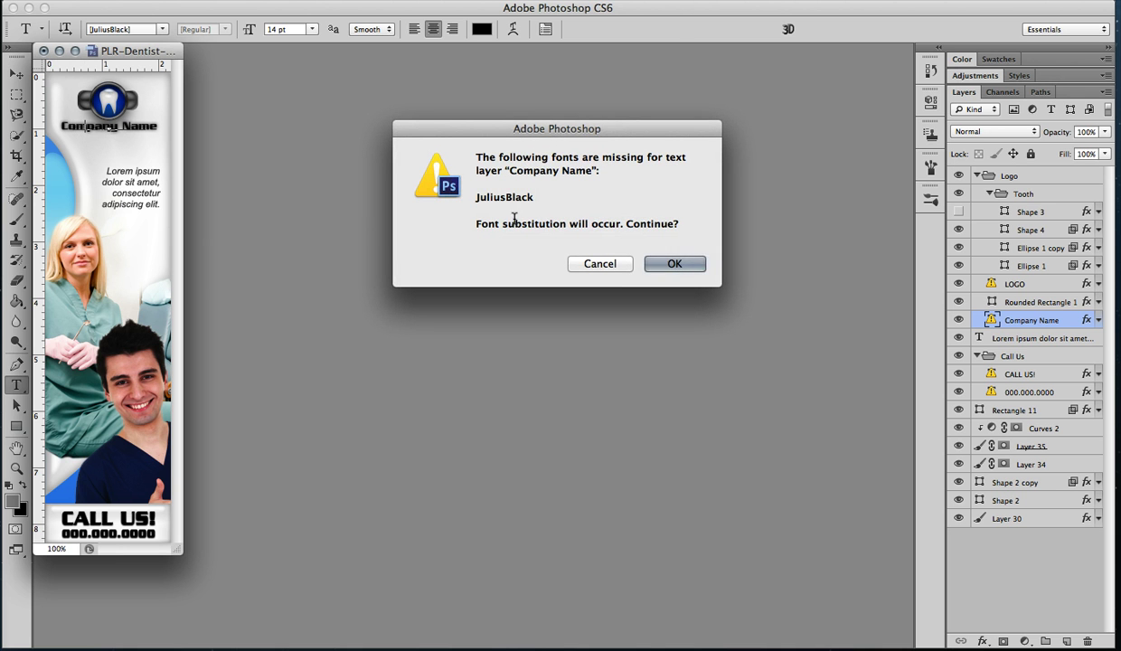
click(653, 260)
key(super+a)
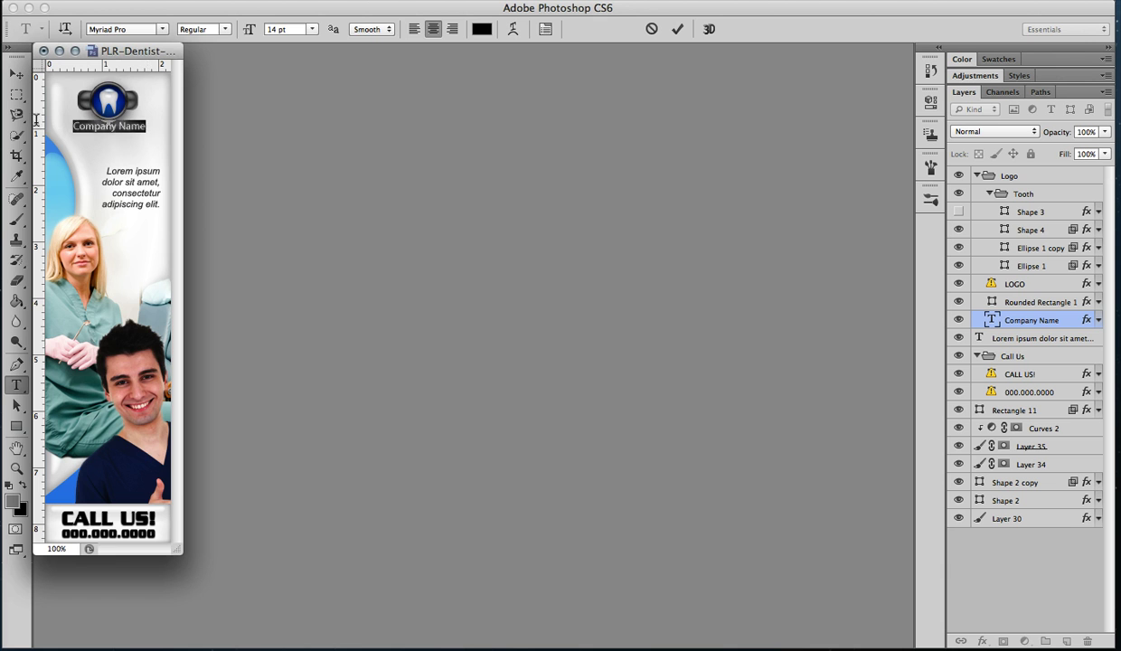
click(159, 29)
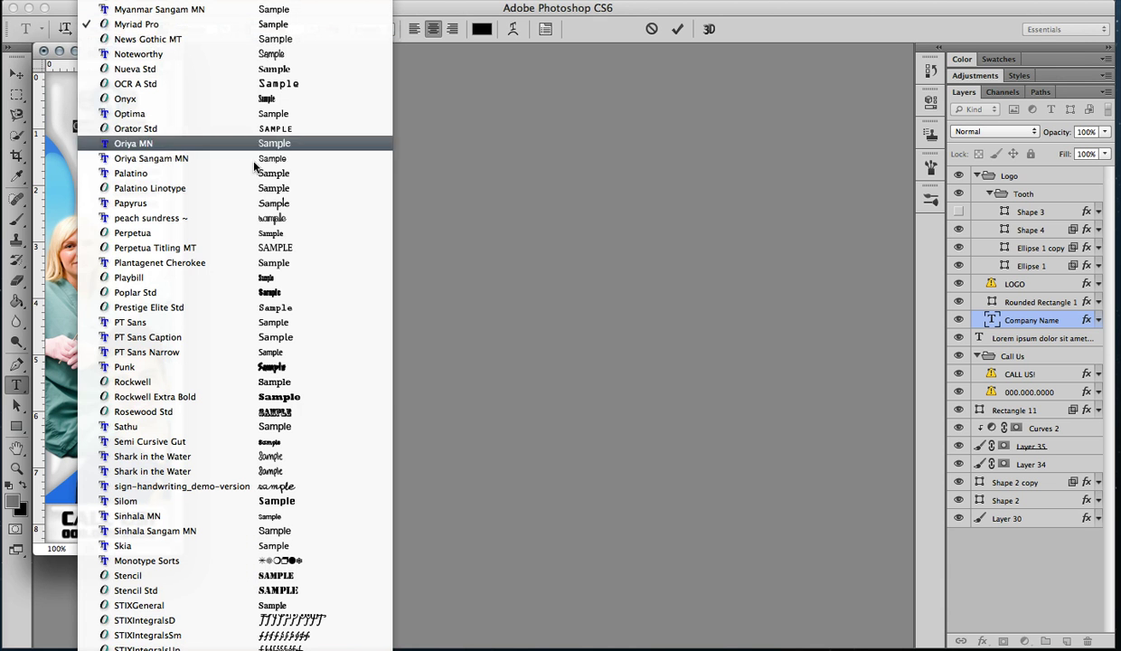
click(212, 397)
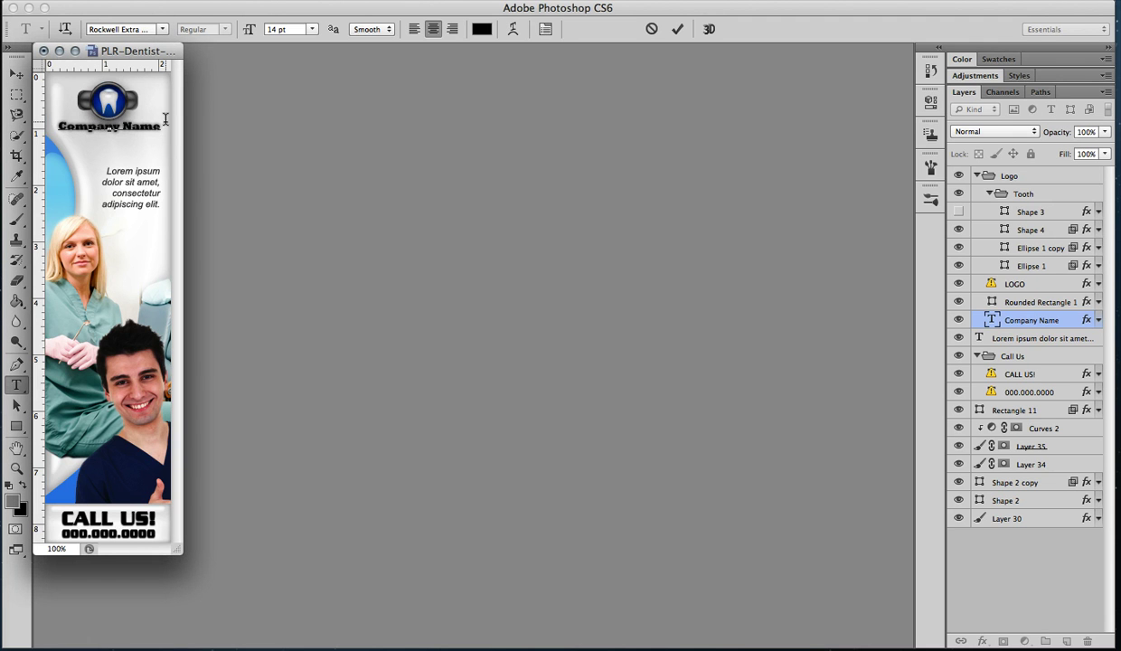
text(Main Street Dental)
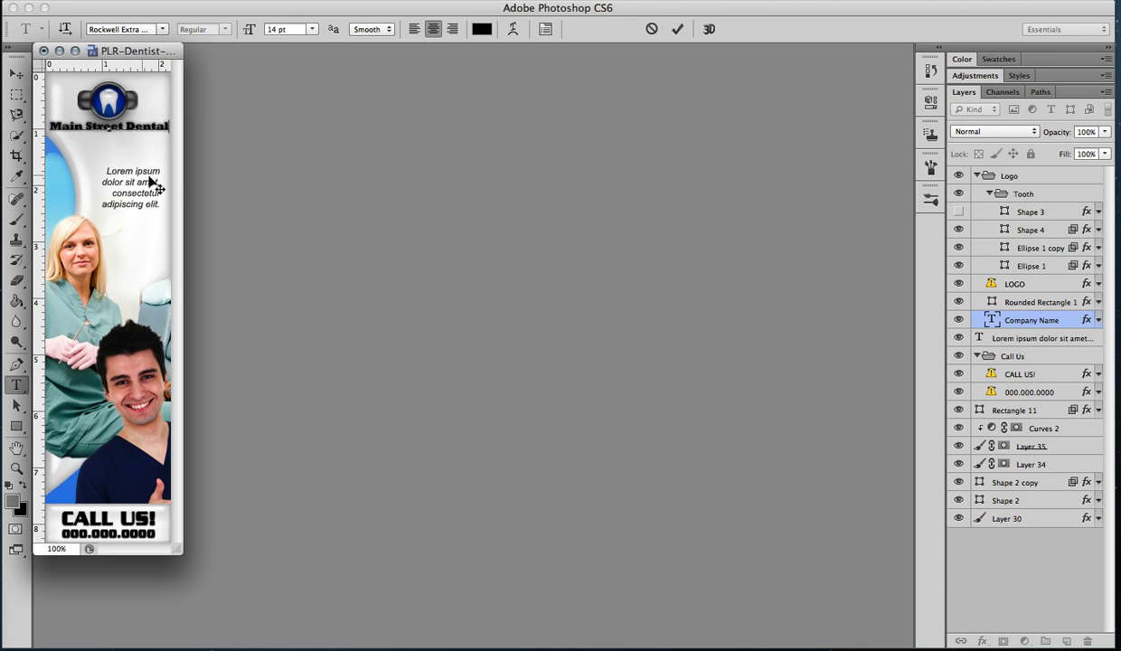
Step: Replace the Lorem ipsum text with a two-line street address and 'Cosmetic Dentistry'
click(1019, 342)
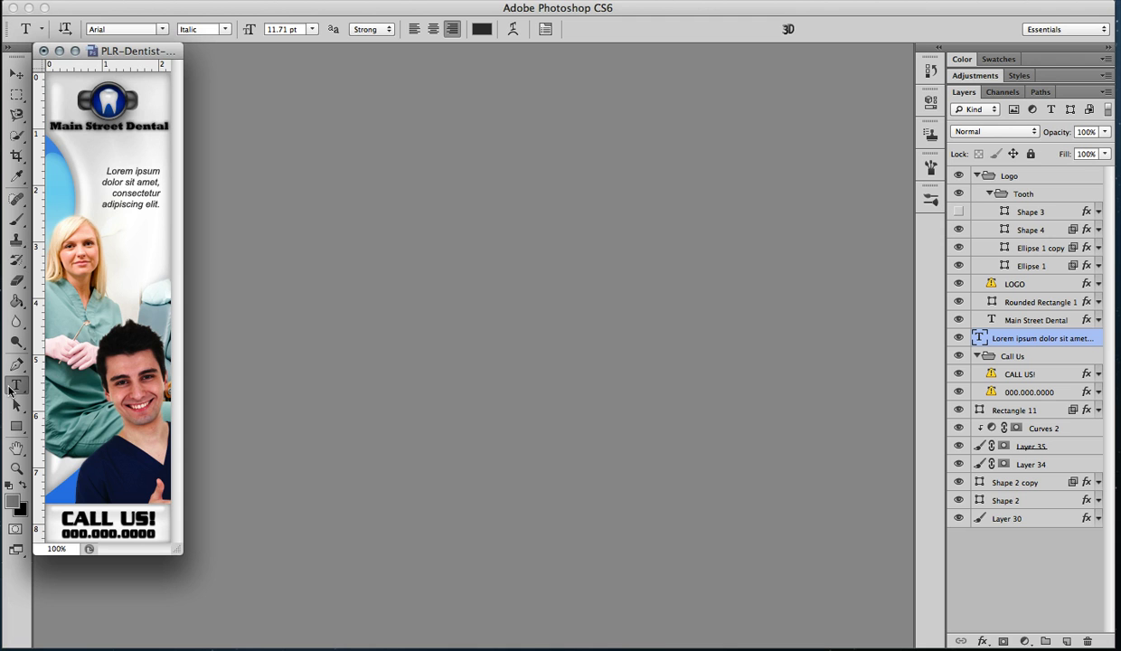
click(106, 170)
drag(107, 170, 138, 206)
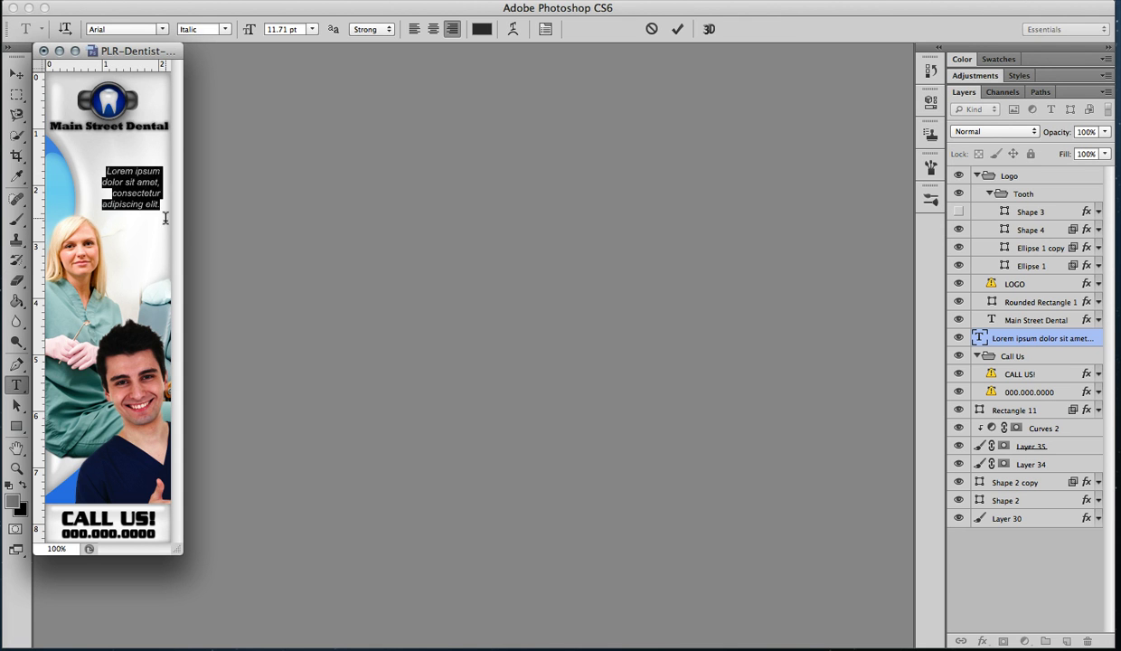
key(BackSpace)
text(123)
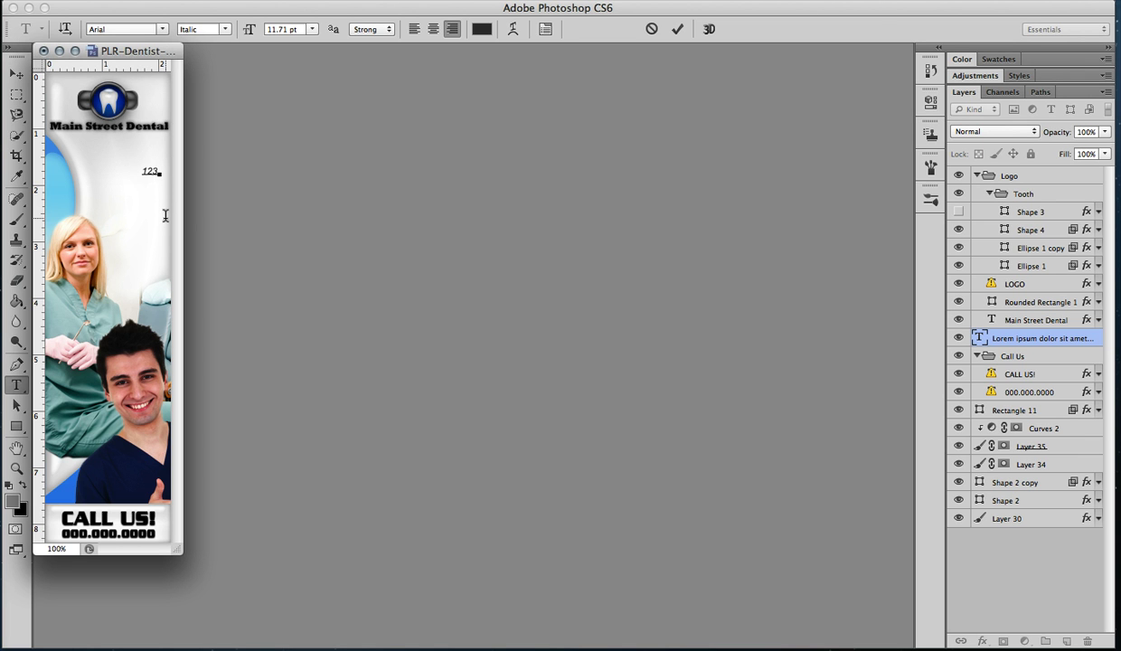
text( SW Main St)
key(Return)
text(Any)
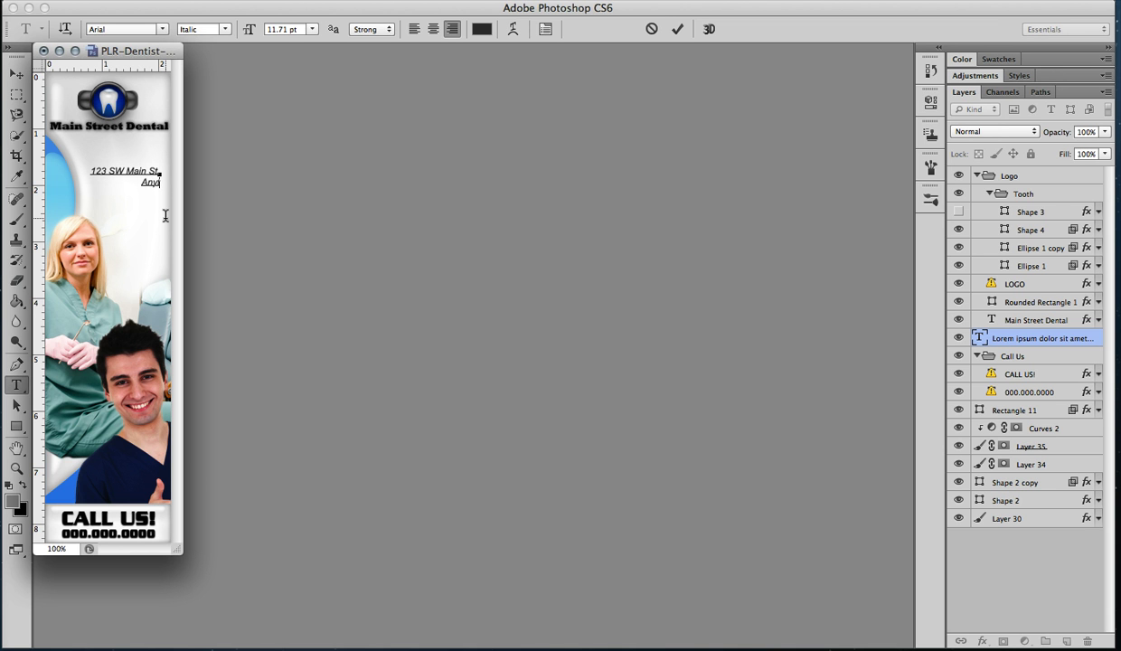
text(town.)
text( KY)
text(55555)
key(Return)
key(Return)
text(Cosmetic)
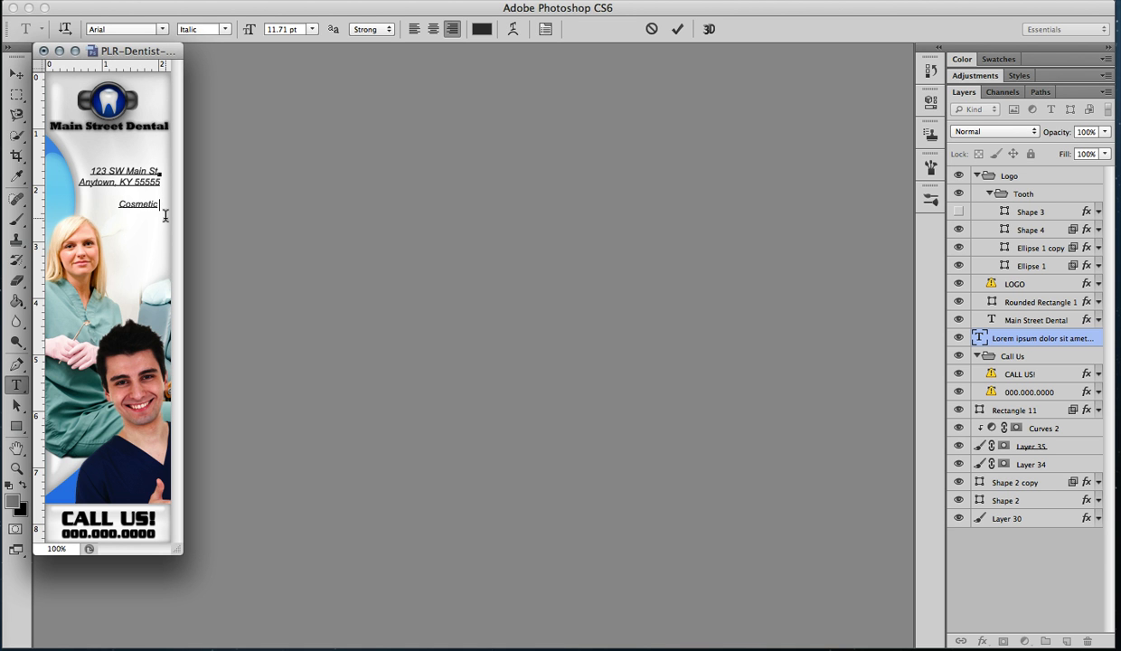
text( Dentistry)
Step: Swap the address paragraph for the tagline 'To Notch Dentist'
drag(159, 205, 98, 164)
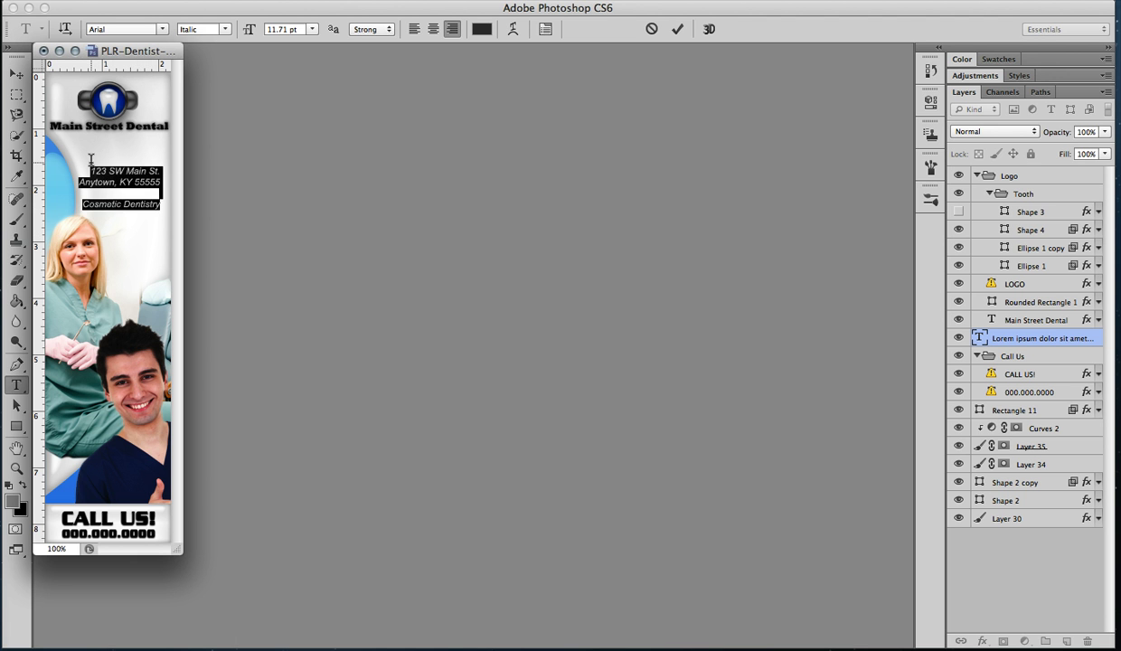
key(BackSpace)
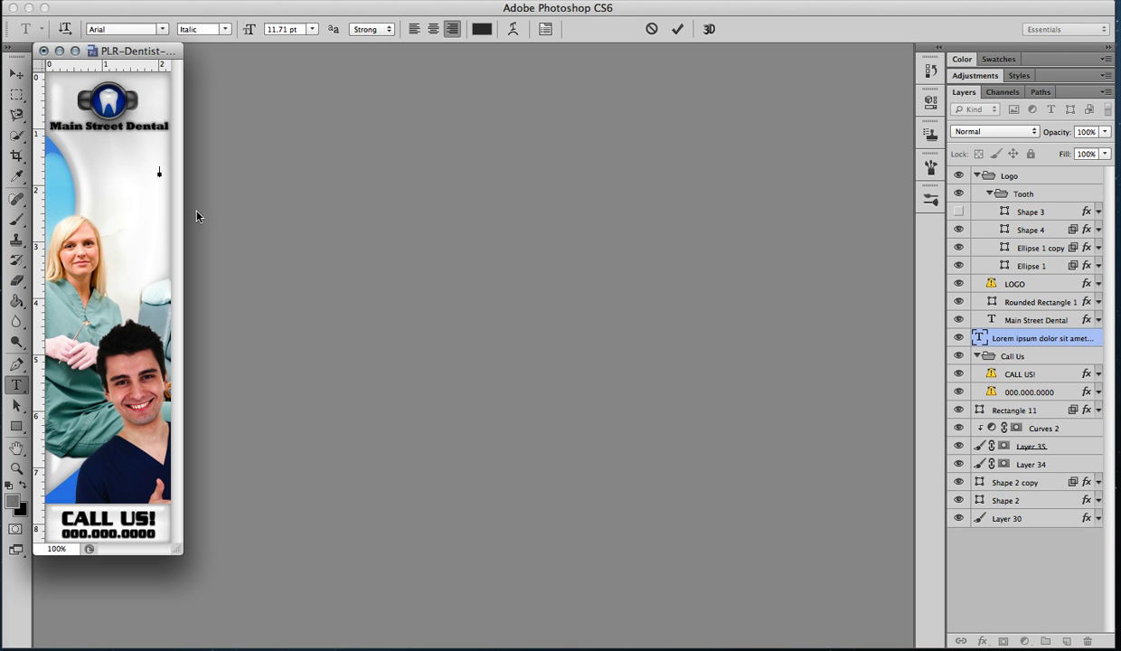
text(To Notch Dentist)
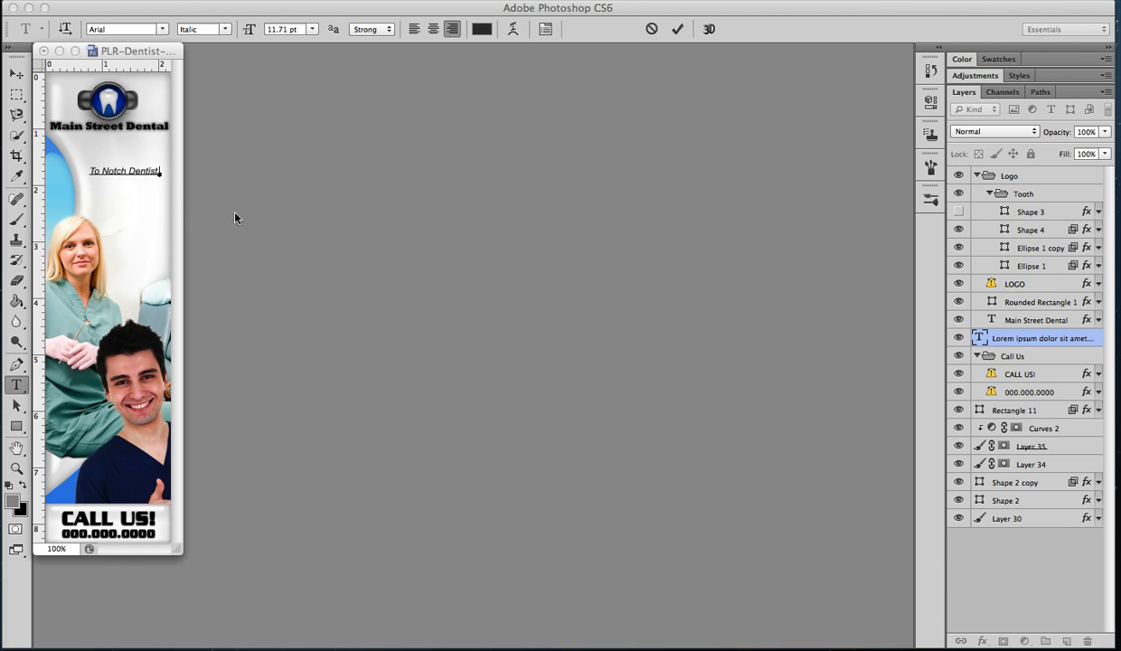
Step: Replace the 000.000.0000 phone placeholder with the new 800 number in Rockwell Extra Bold
click(1026, 393)
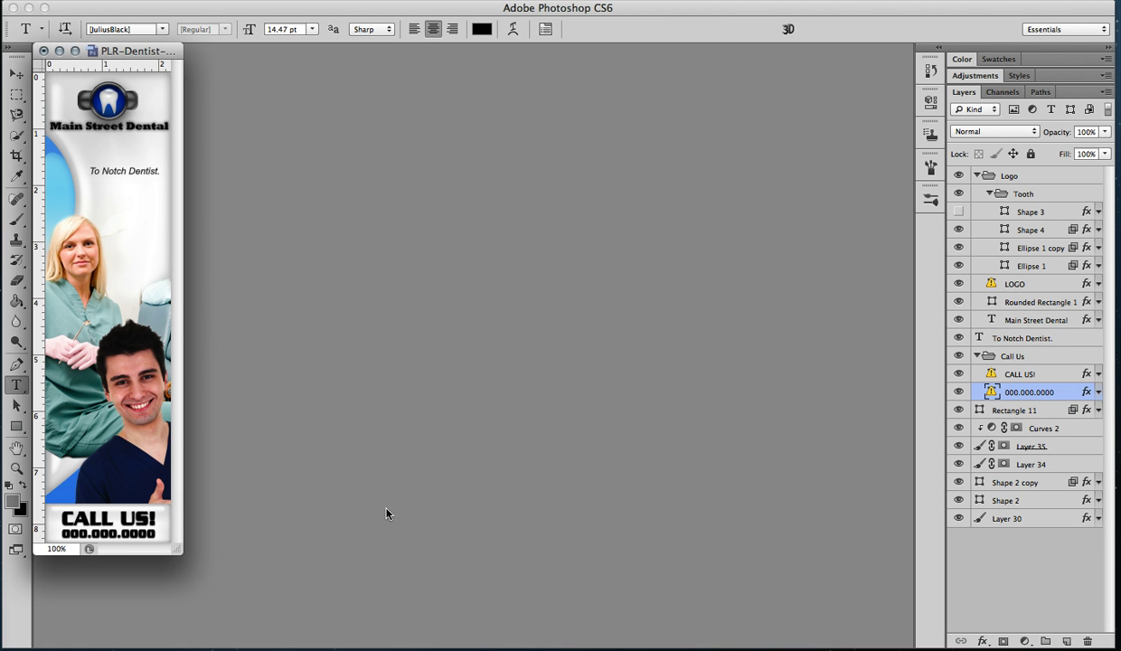
click(106, 532)
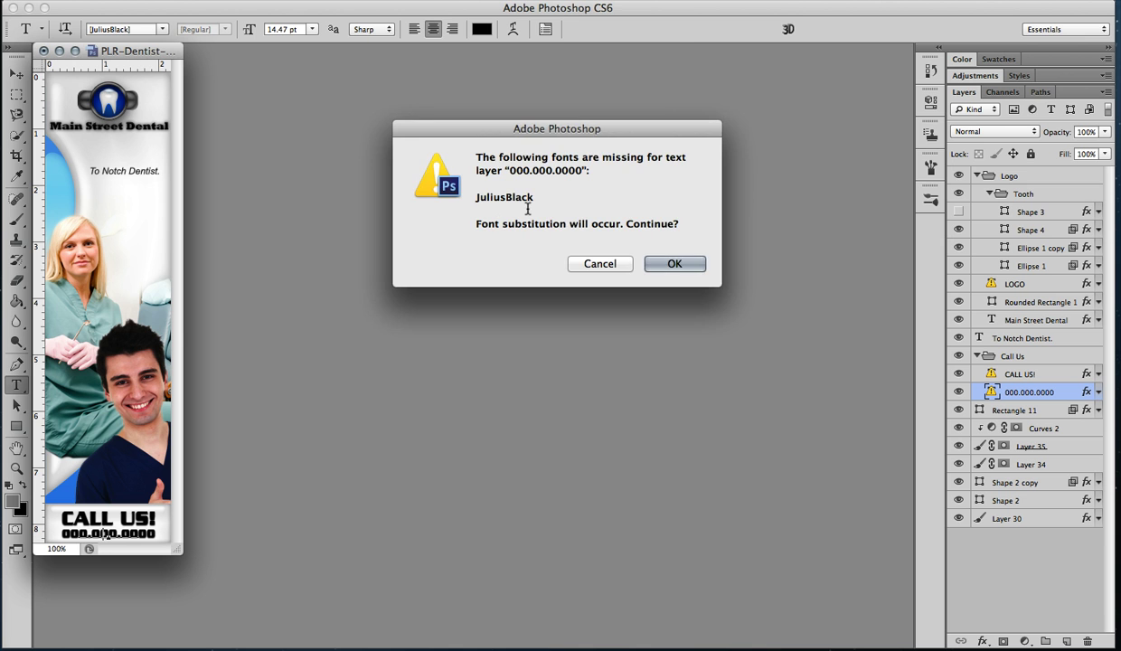
click(654, 260)
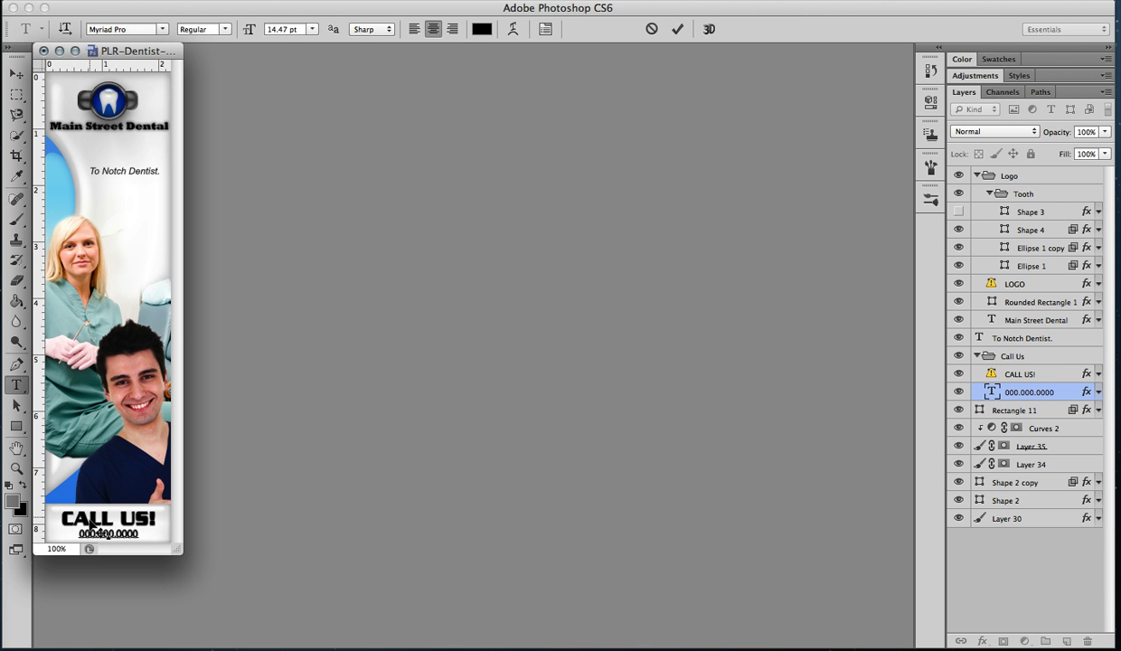
key(super+a)
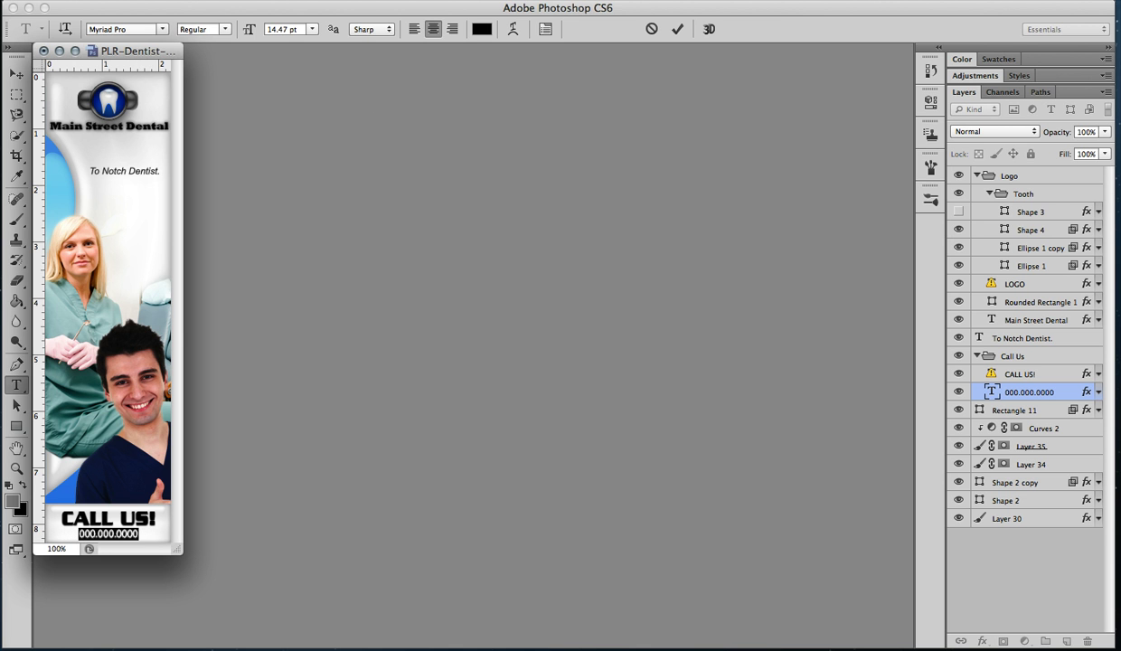
text(800.555.)
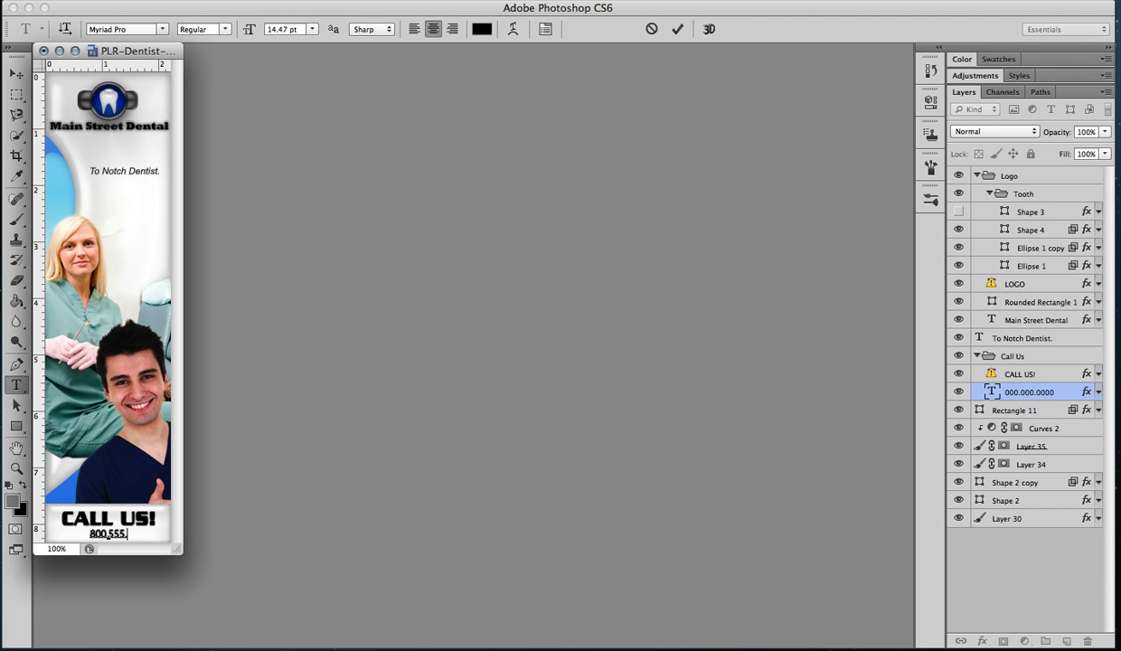
text(5555)
drag(139, 533, 53, 529)
click(162, 29)
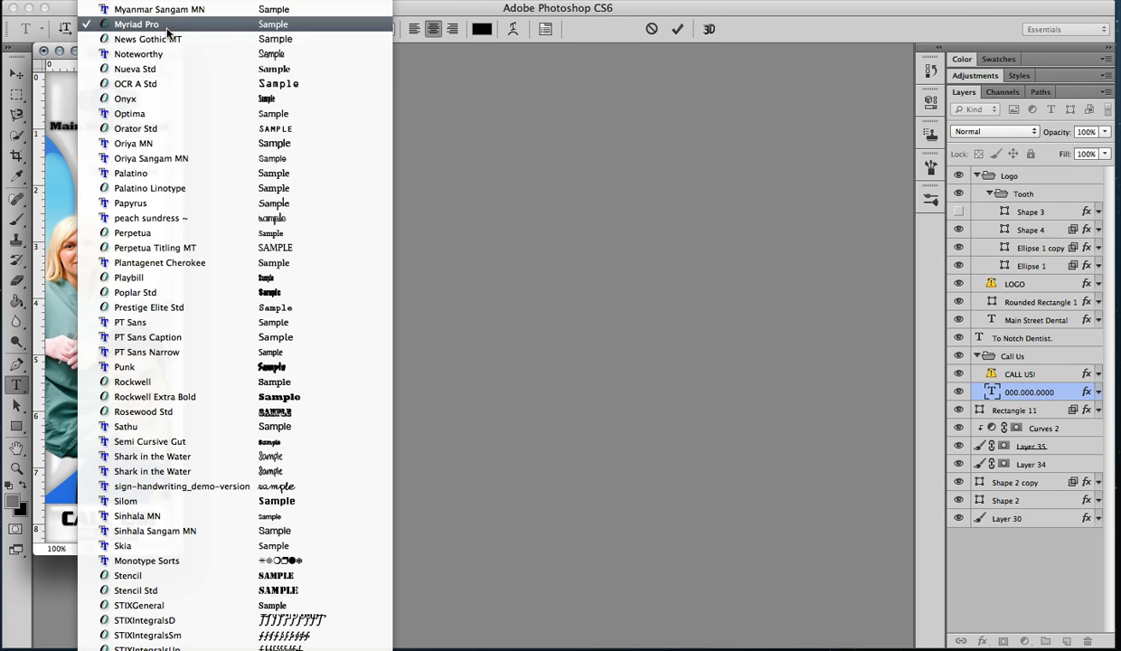
click(150, 399)
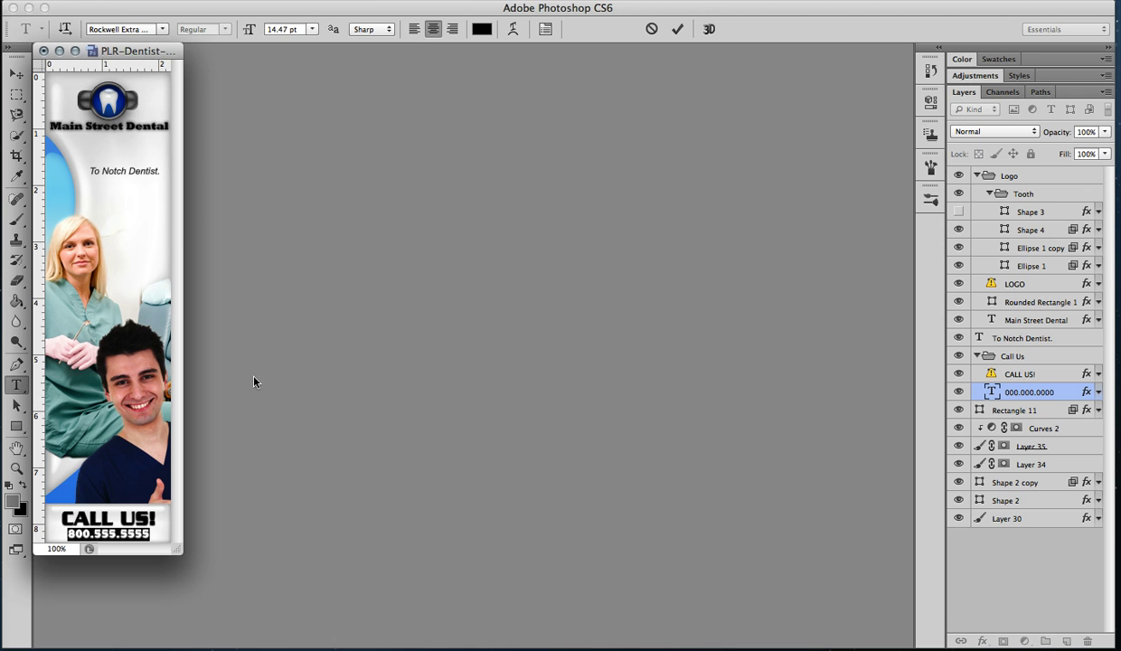
click(16, 73)
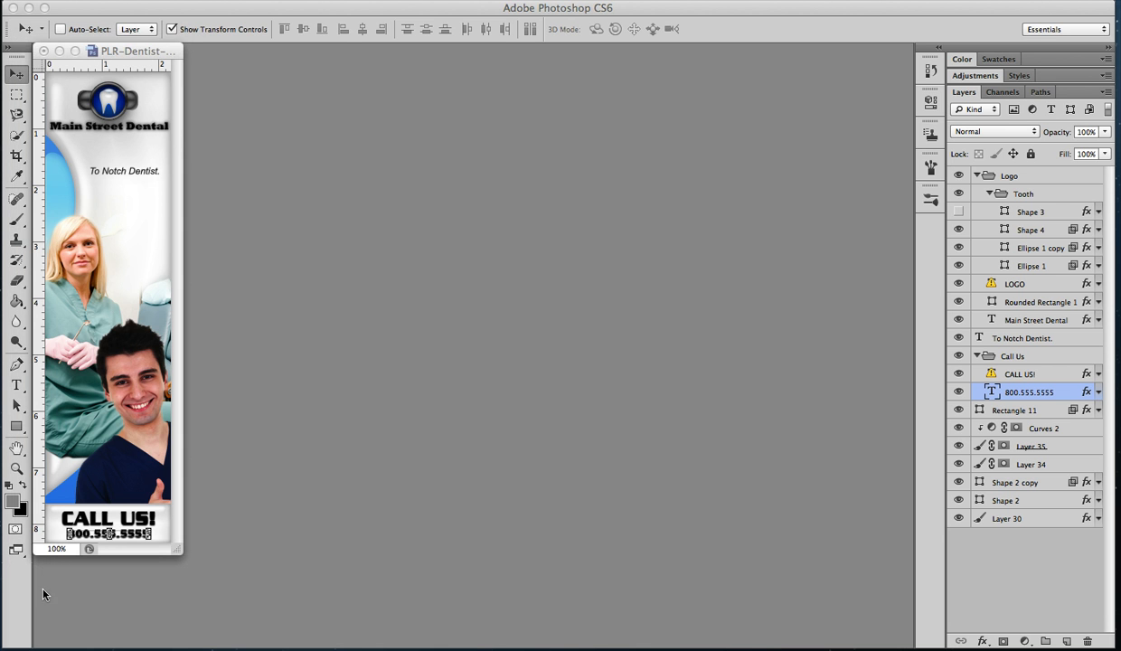
Step: Flatten the image into one Background layer, discarding hidden layers
click(65, 86)
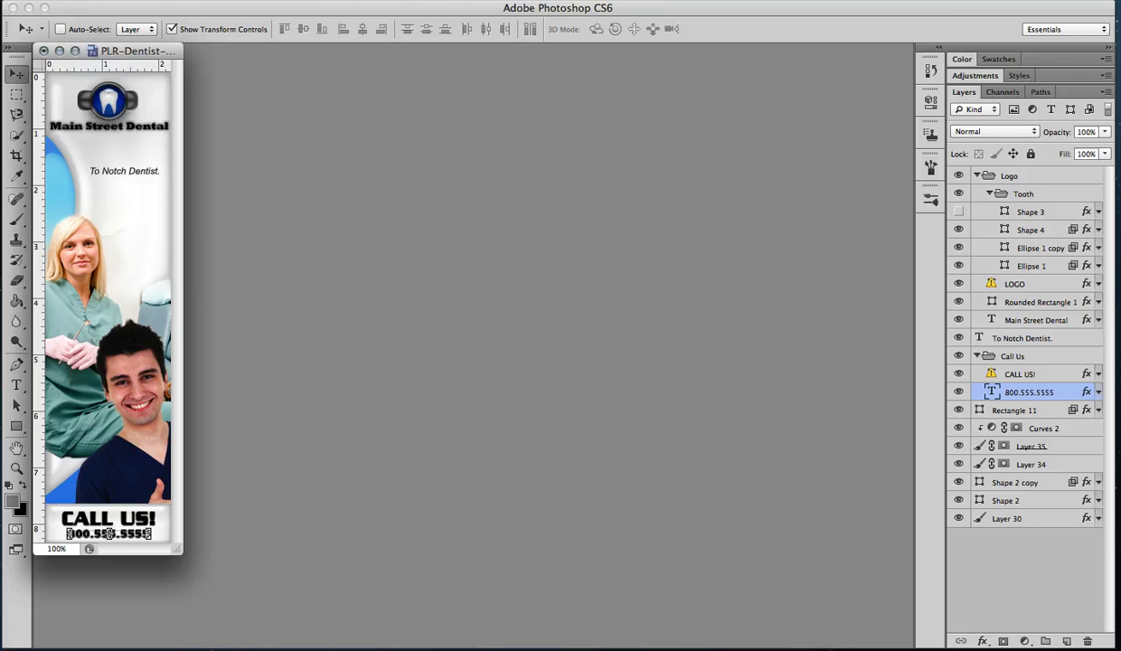
click(237, 0)
click(236, 0)
click(237, 0)
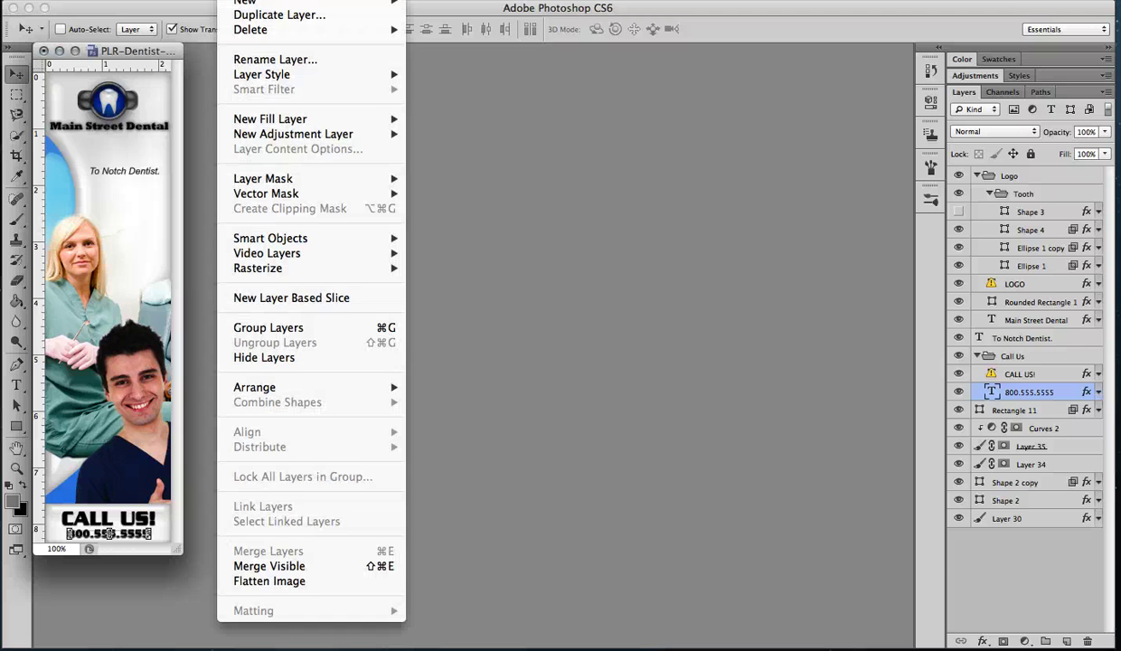
click(264, 581)
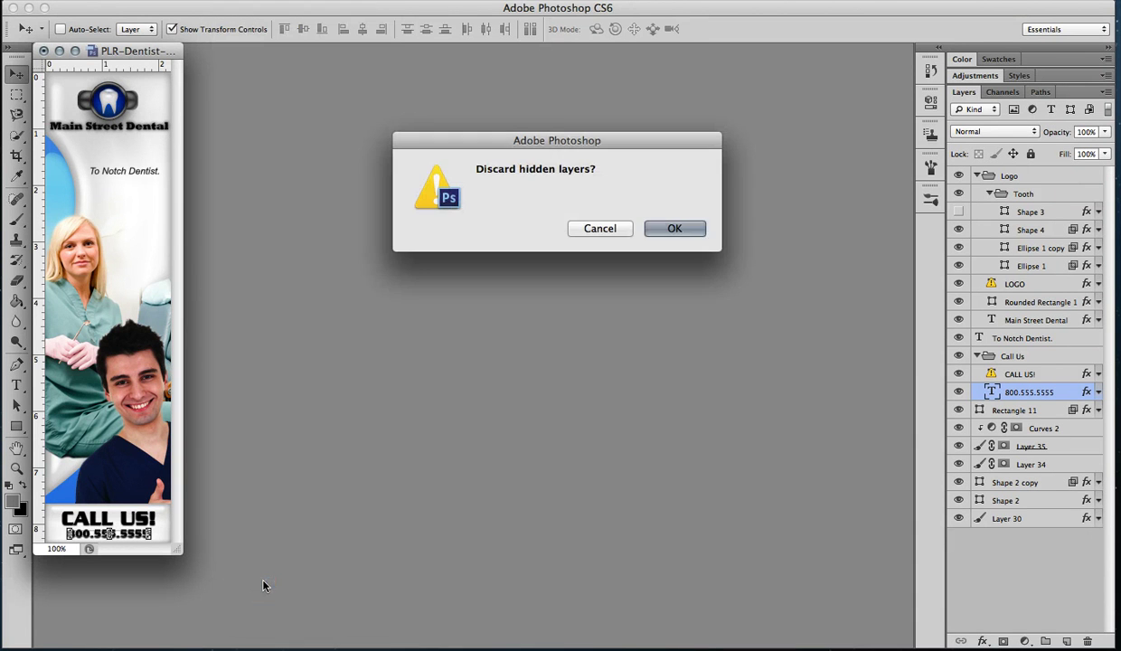
click(674, 229)
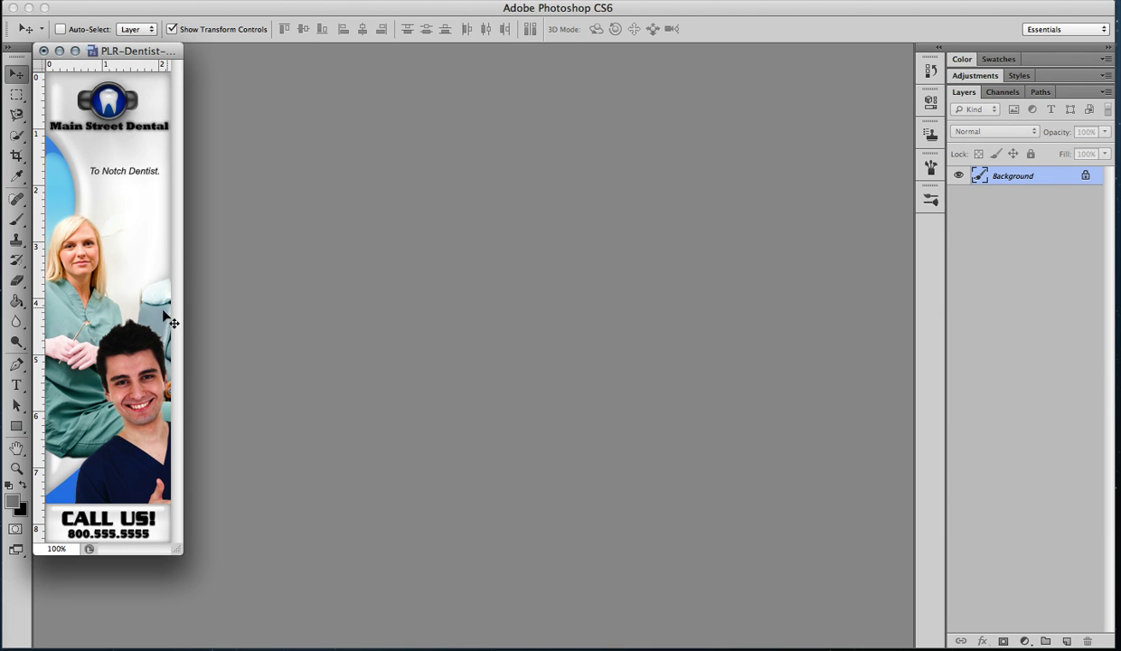
click(115, 0)
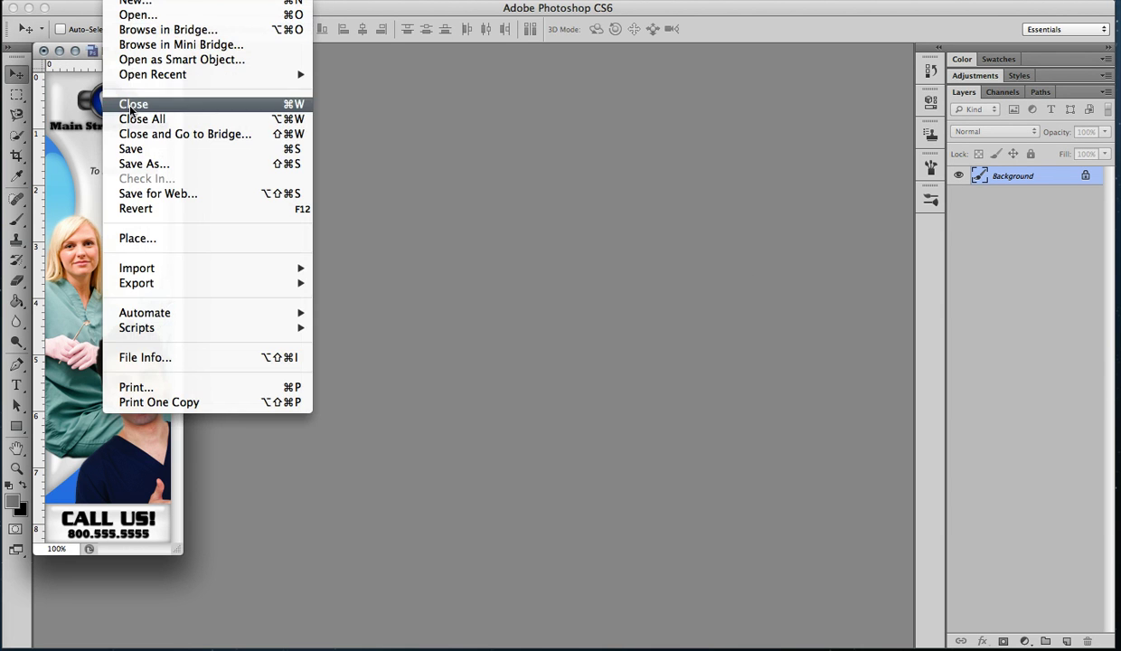
click(135, 164)
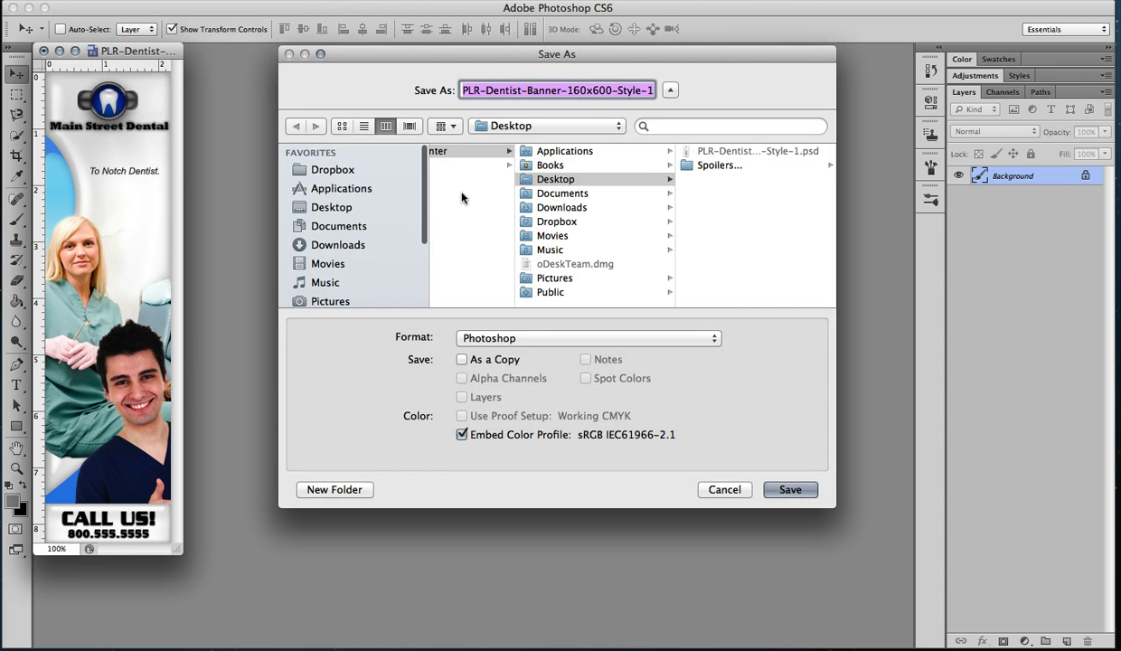
click(346, 174)
click(344, 188)
click(731, 489)
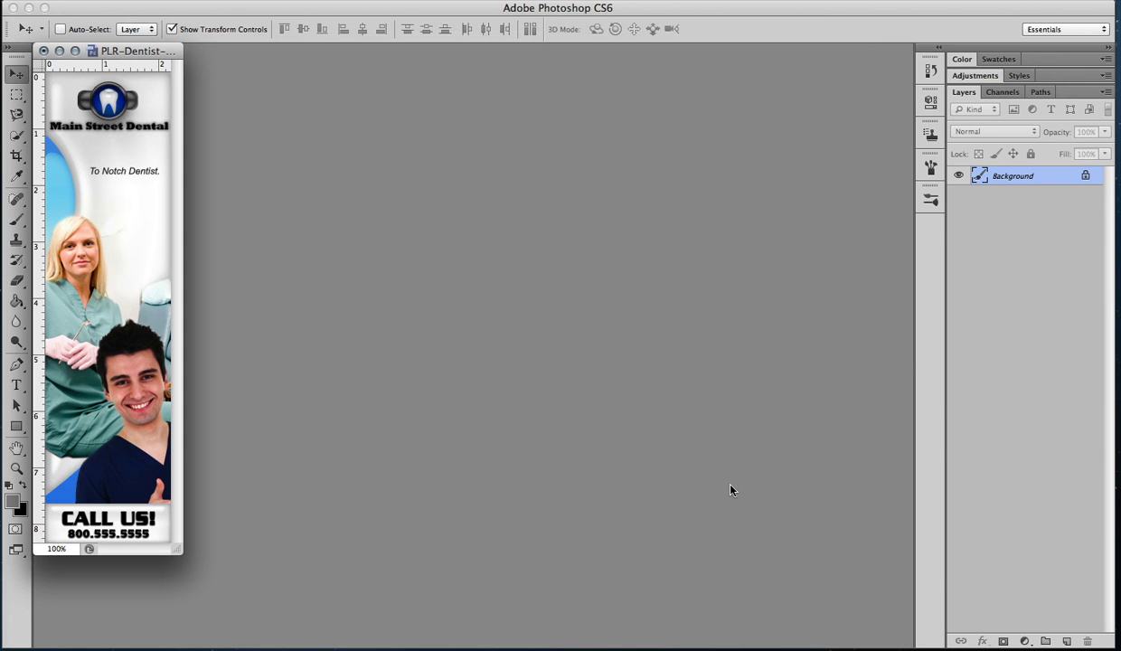